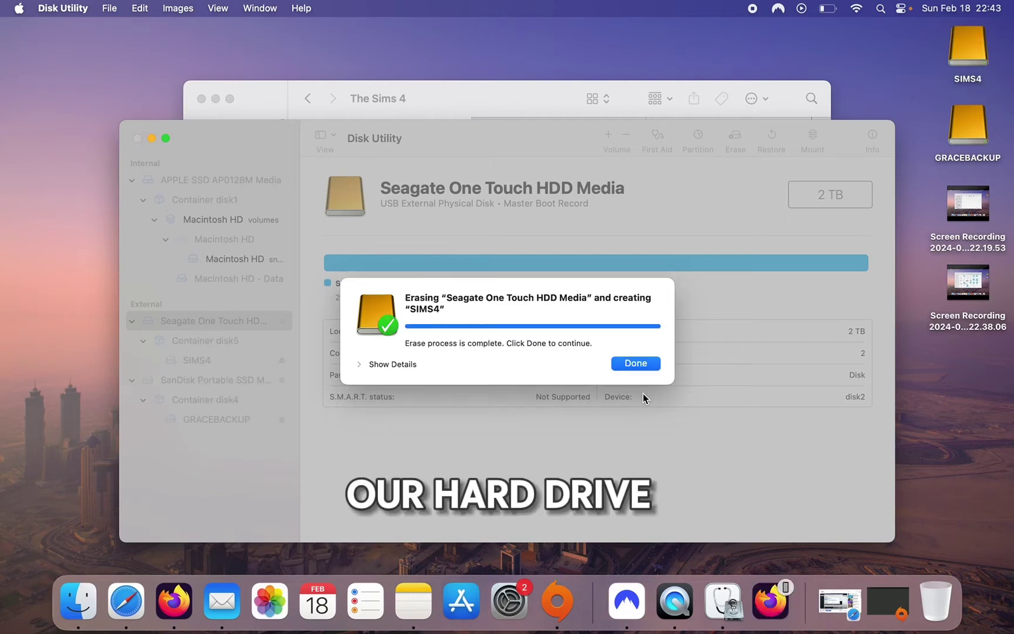
- Dismiss the completed erase message for the new SIMS4 volume
click(631, 363)
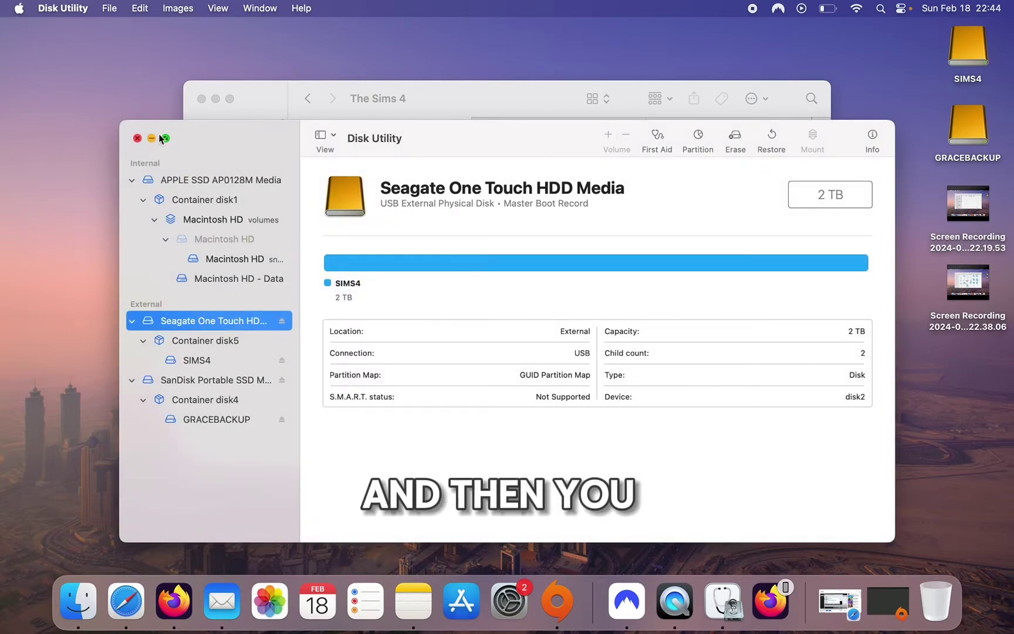
- Close Disk Utility and launch System Settings from the Dock
click(137, 138)
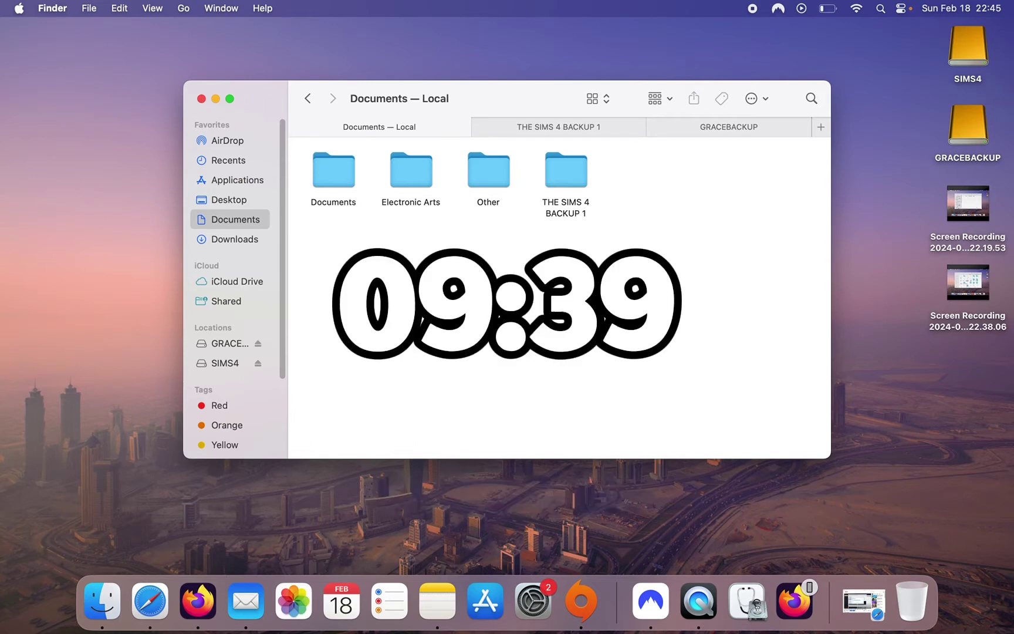
click(534, 604)
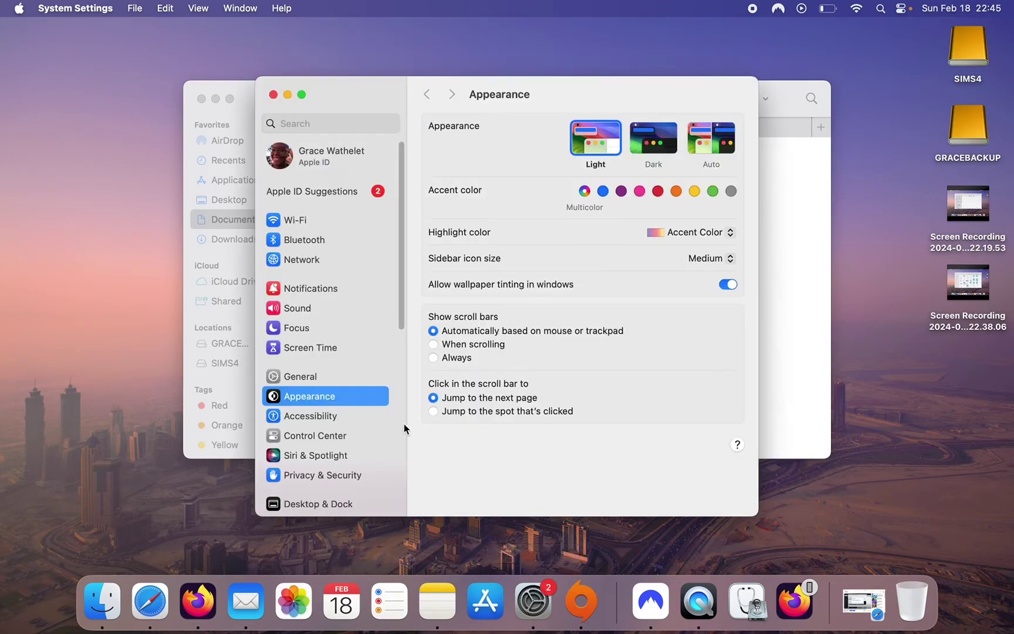
- Scroll the System Settings sidebar to find General and show its page
scroll(354, 379, down, 1)
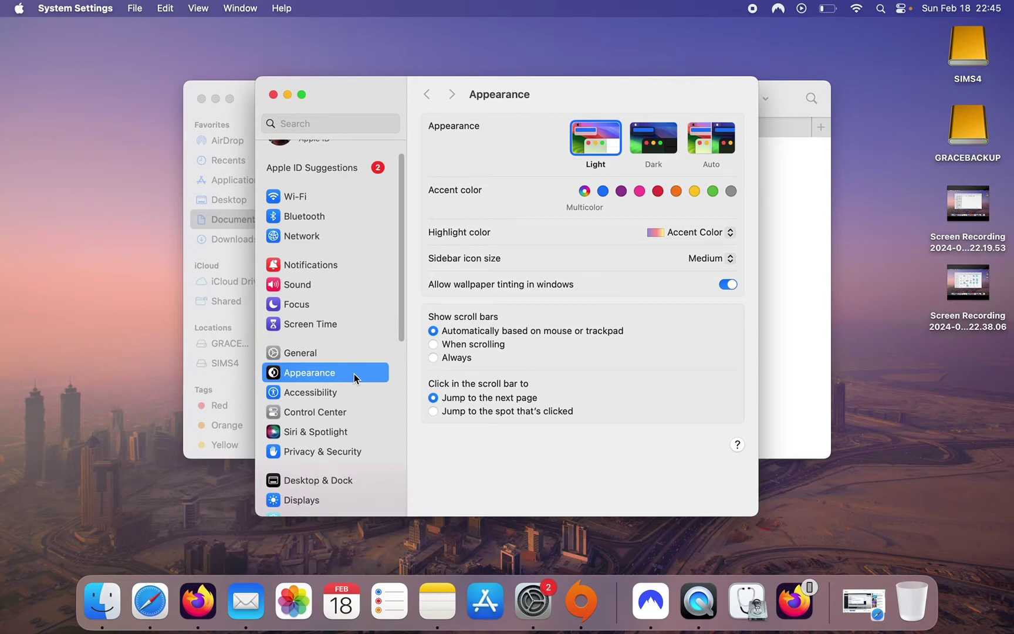
scroll(354, 375, down, 2)
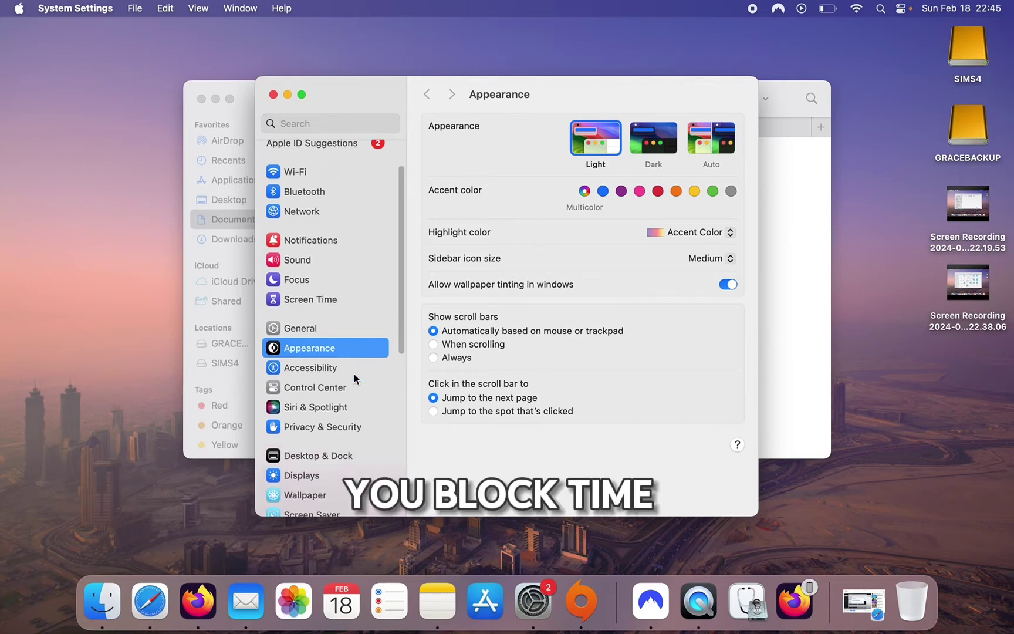
scroll(354, 379, down, 2)
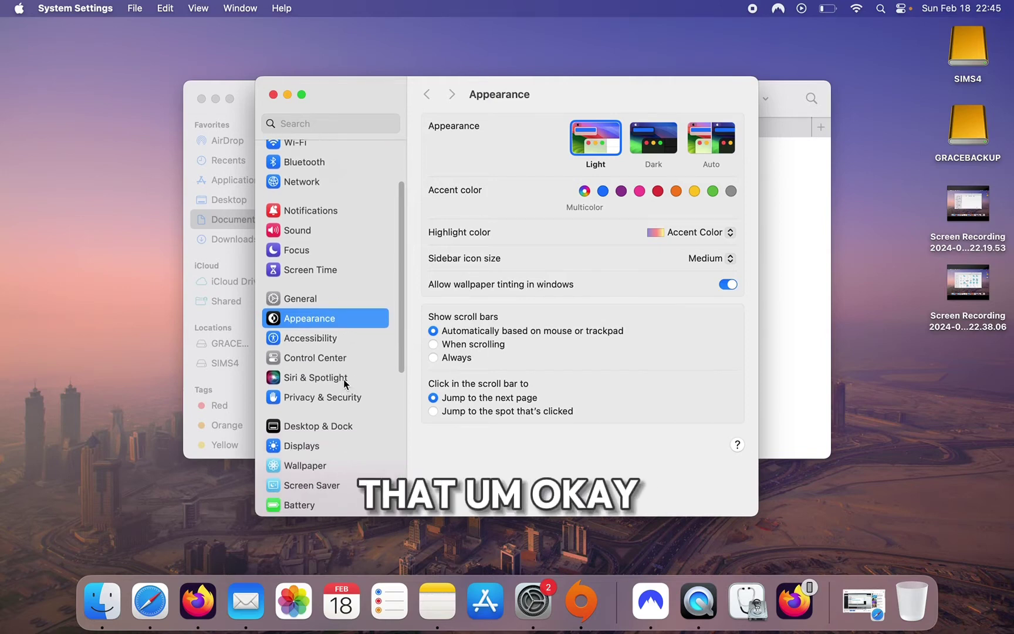
scroll(343, 380, down, 4)
scroll(343, 379, down, 8)
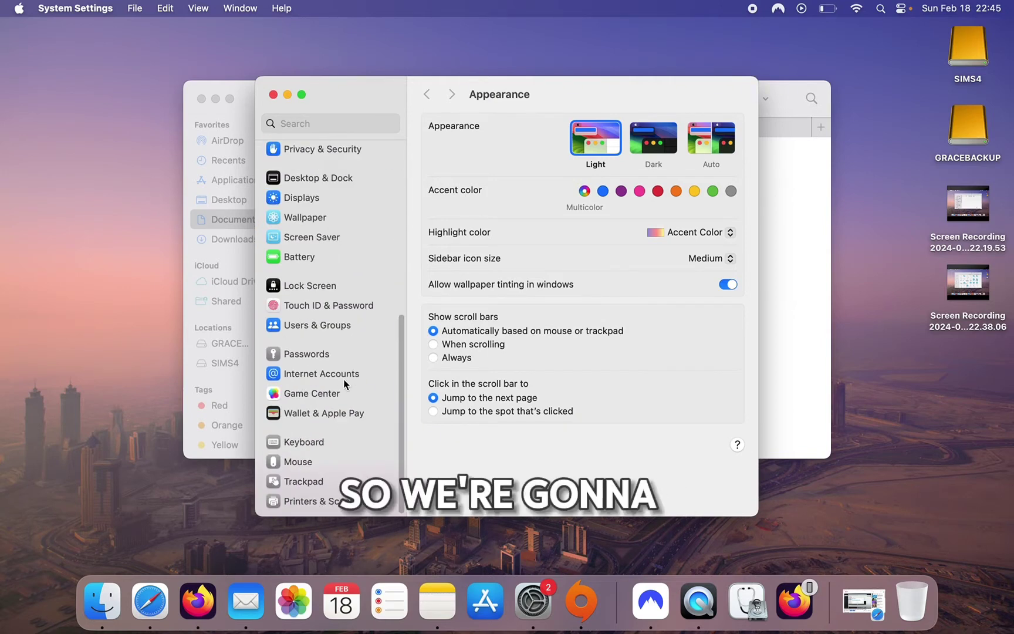
scroll(343, 381, up, 12)
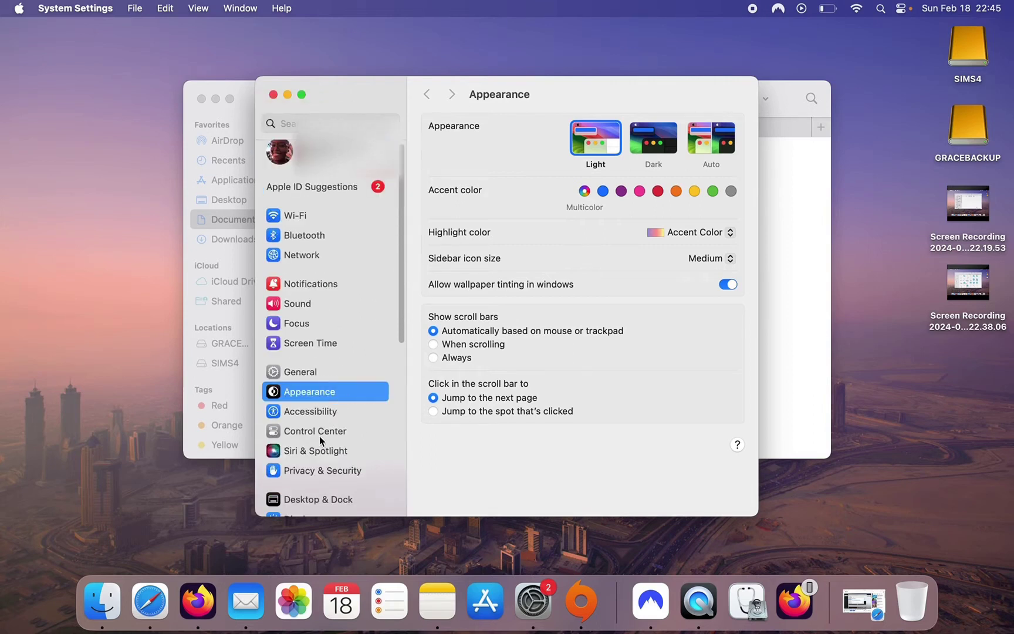
click(322, 379)
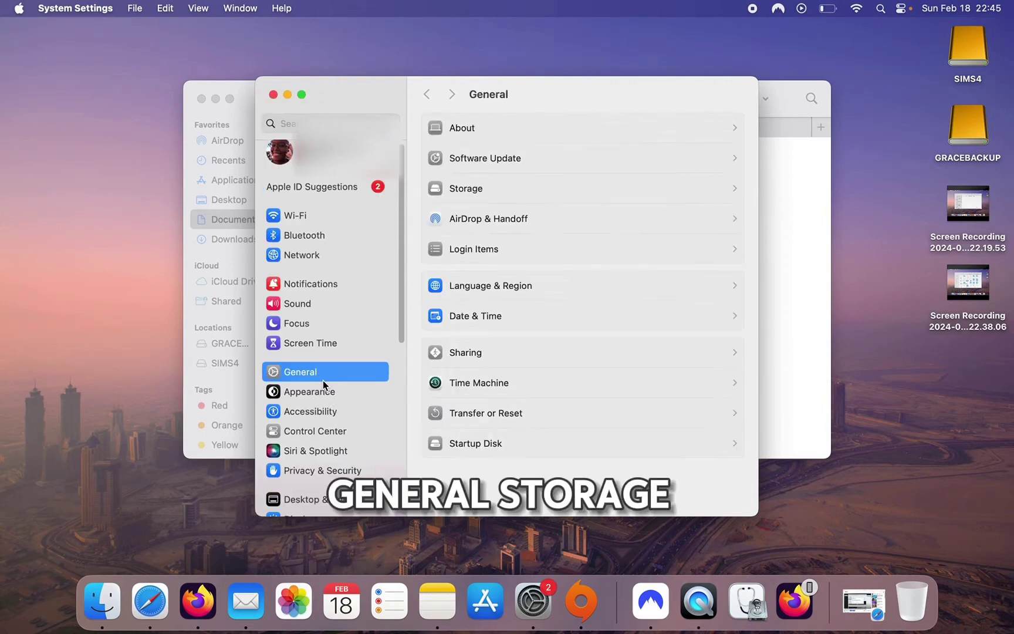
- Open Storage and browse the Documents category's details in the file browser
click(489, 187)
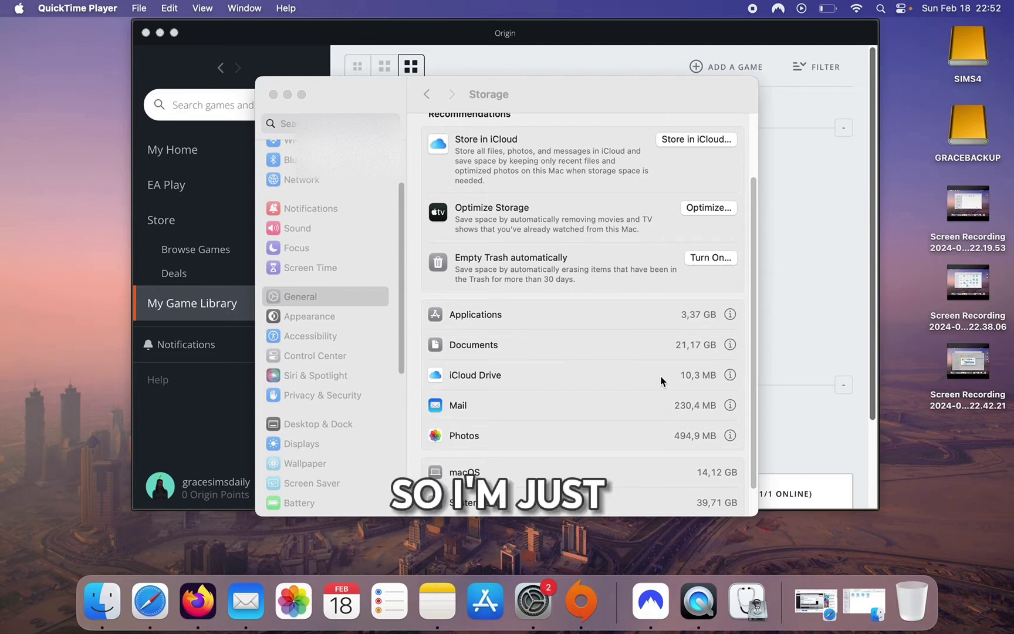
click(730, 344)
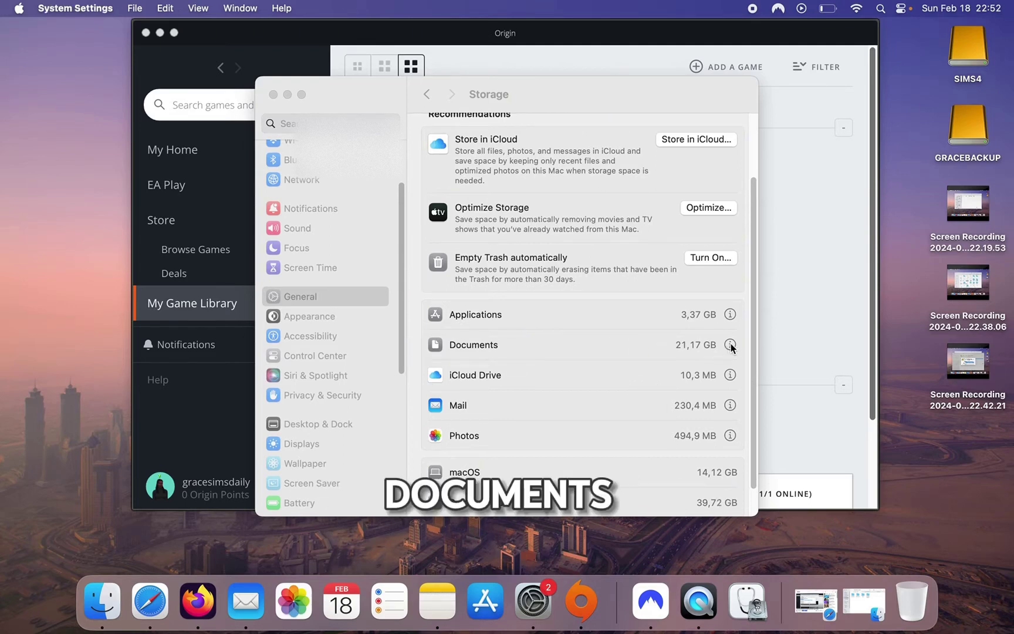
click(731, 345)
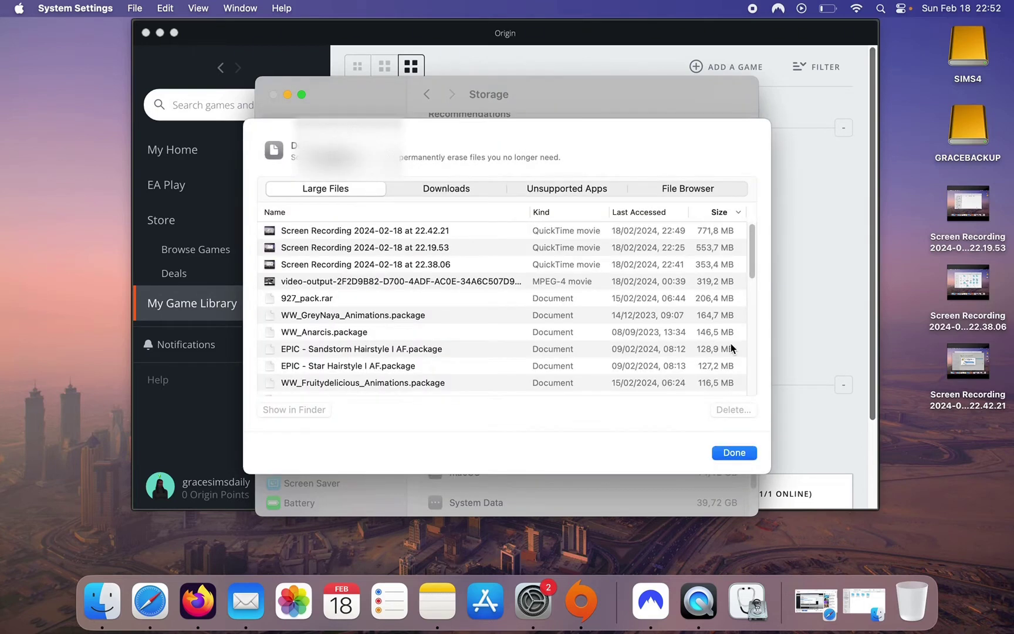
click(677, 188)
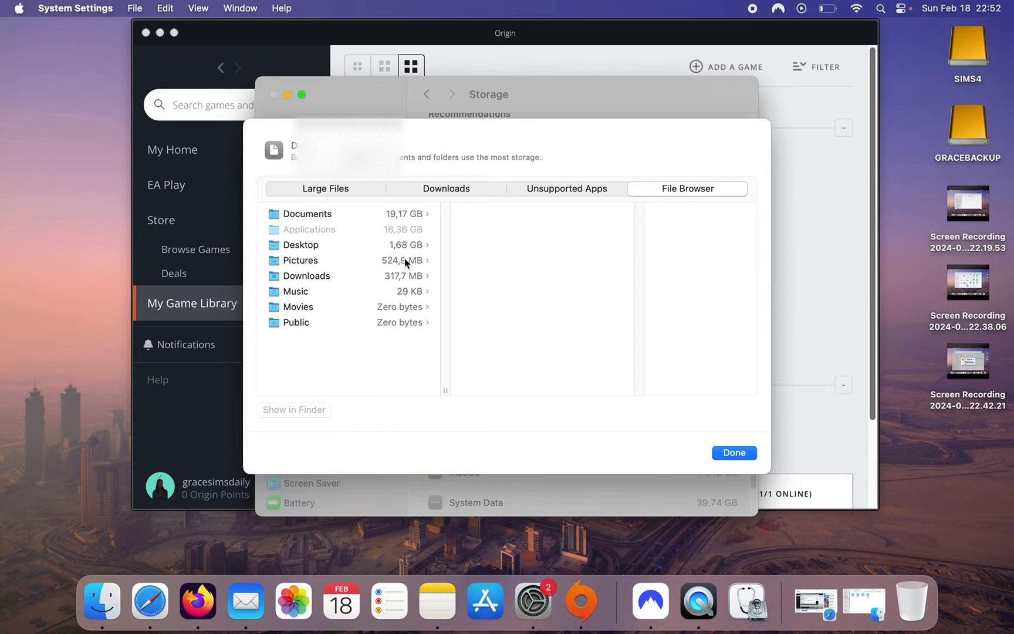
- Select Documents, reveal the home folder in Finder, and enter Applications
click(306, 215)
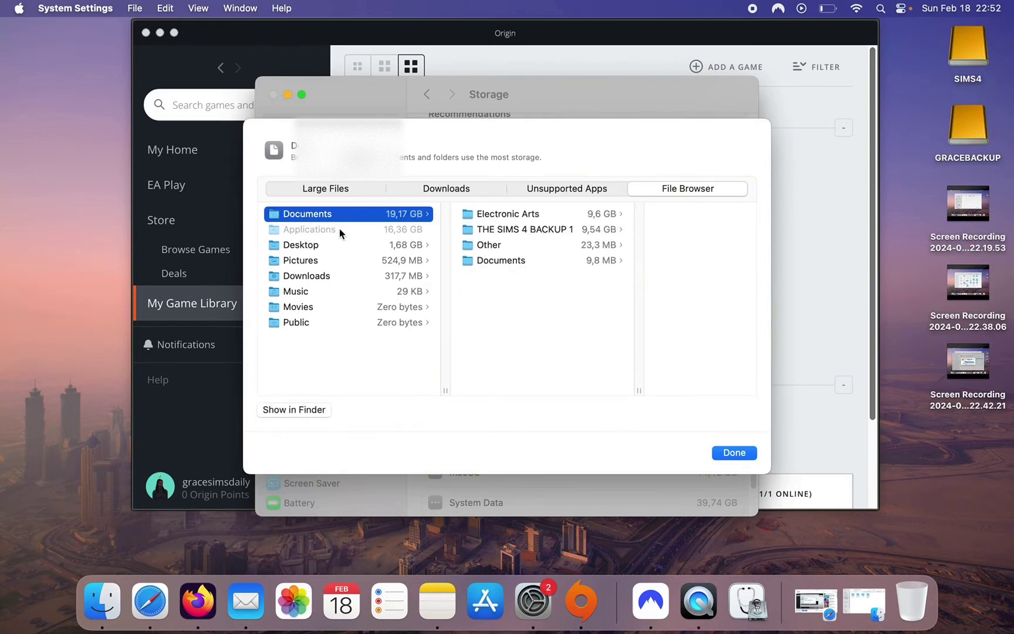
click(287, 410)
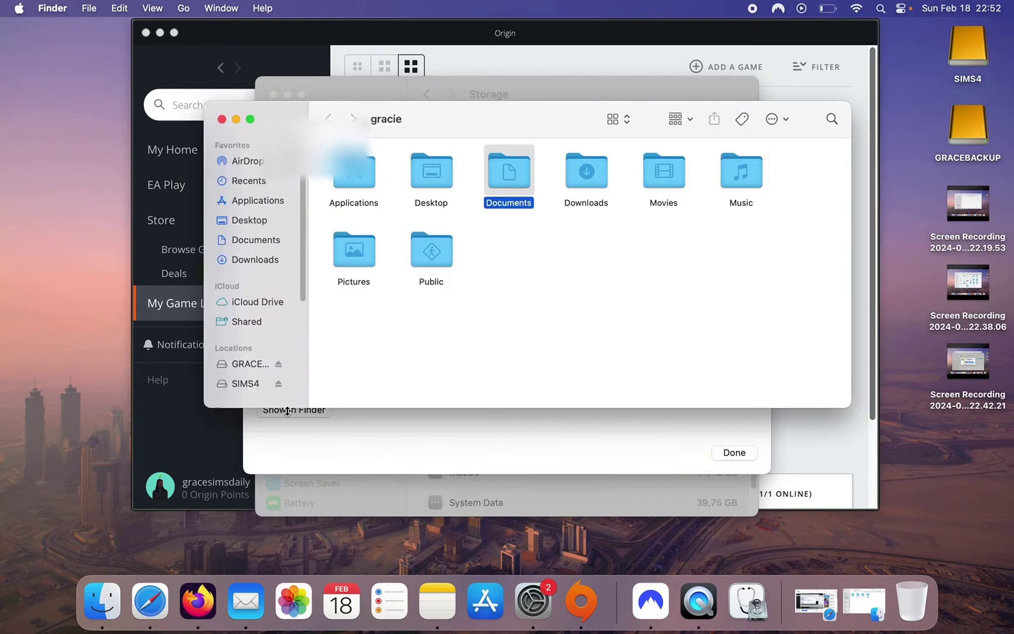
double_click(359, 180)
- Trash The Sims 4 Packs folder, empty the Trash, and close Finder and the Documents details
right_click(358, 180)
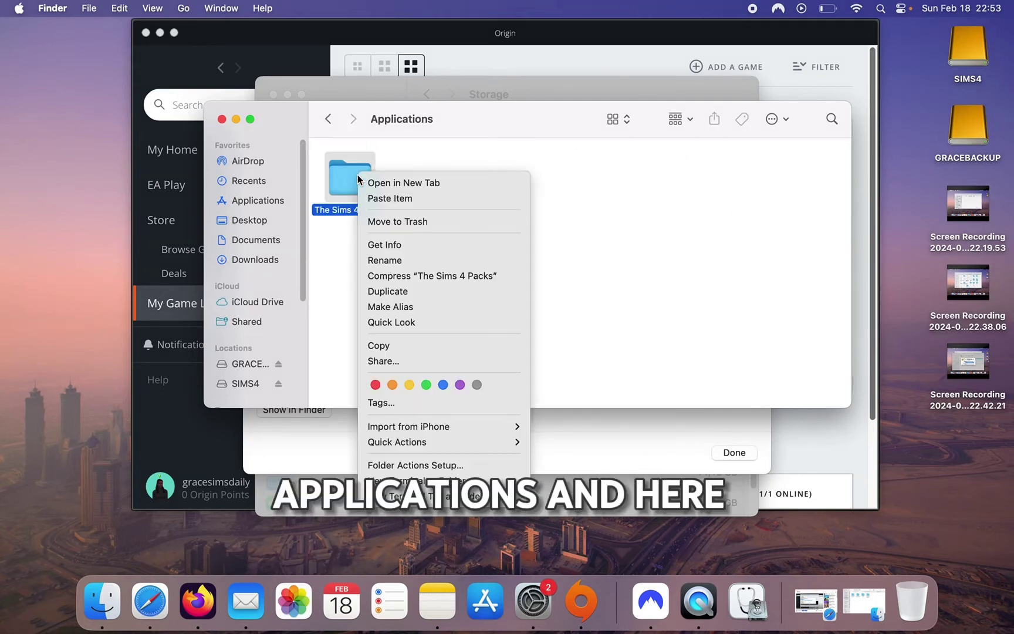
click(386, 221)
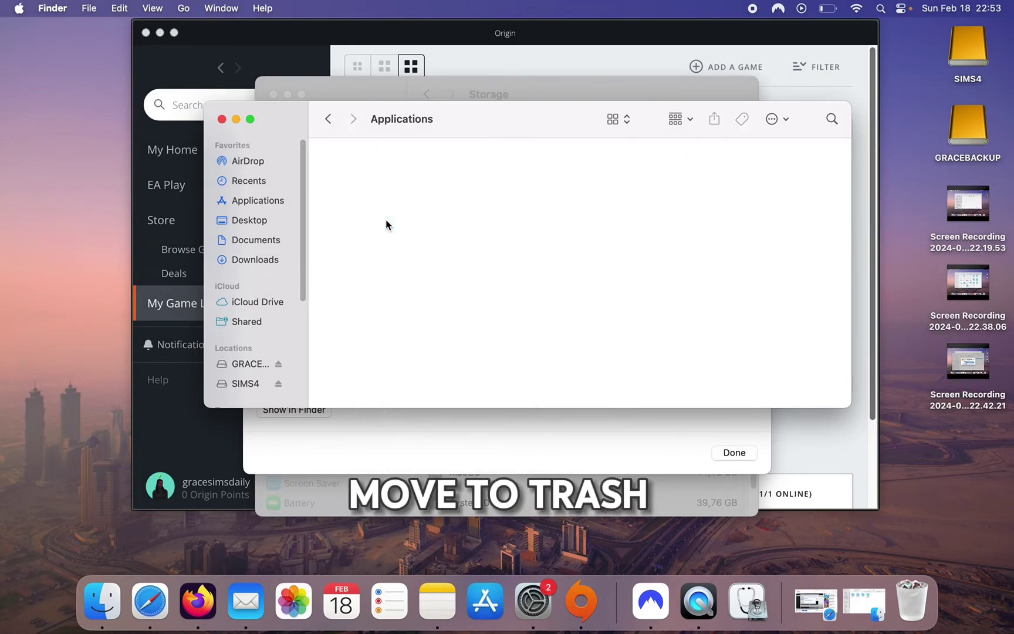
click(911, 602)
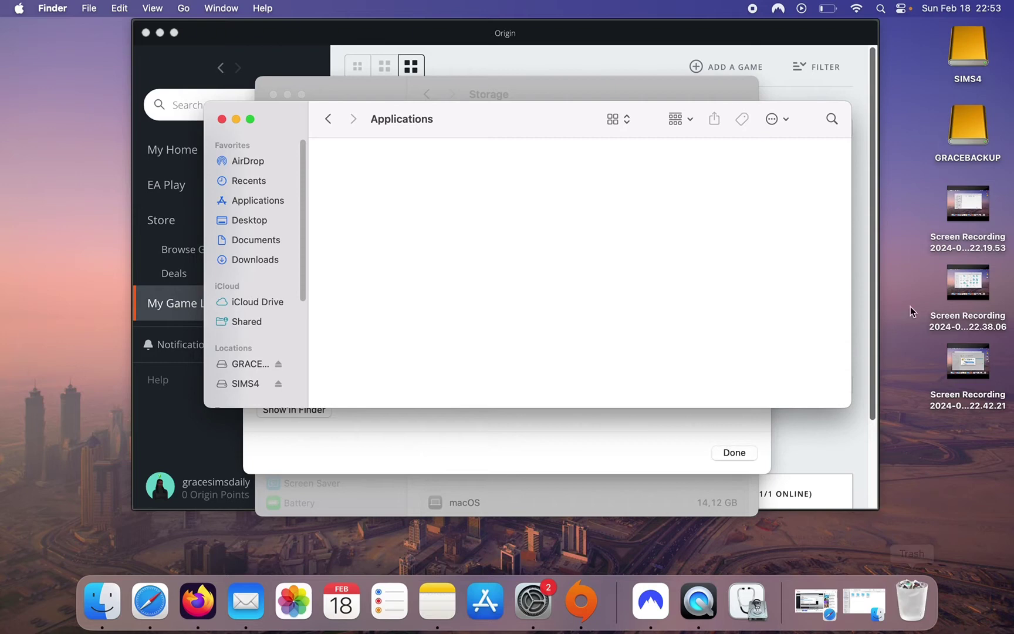
click(892, 124)
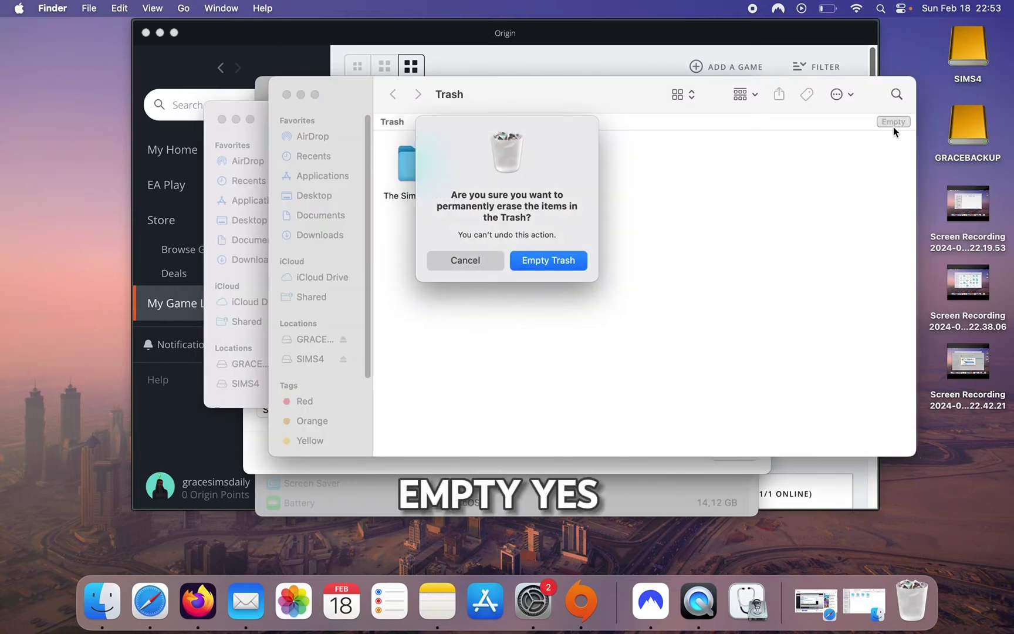
click(562, 258)
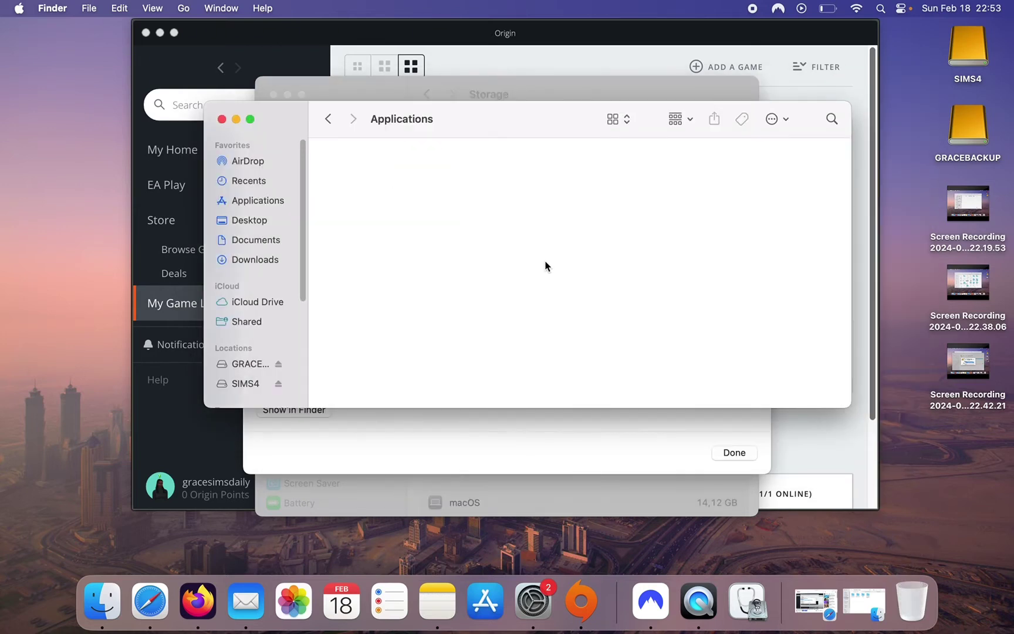
click(222, 120)
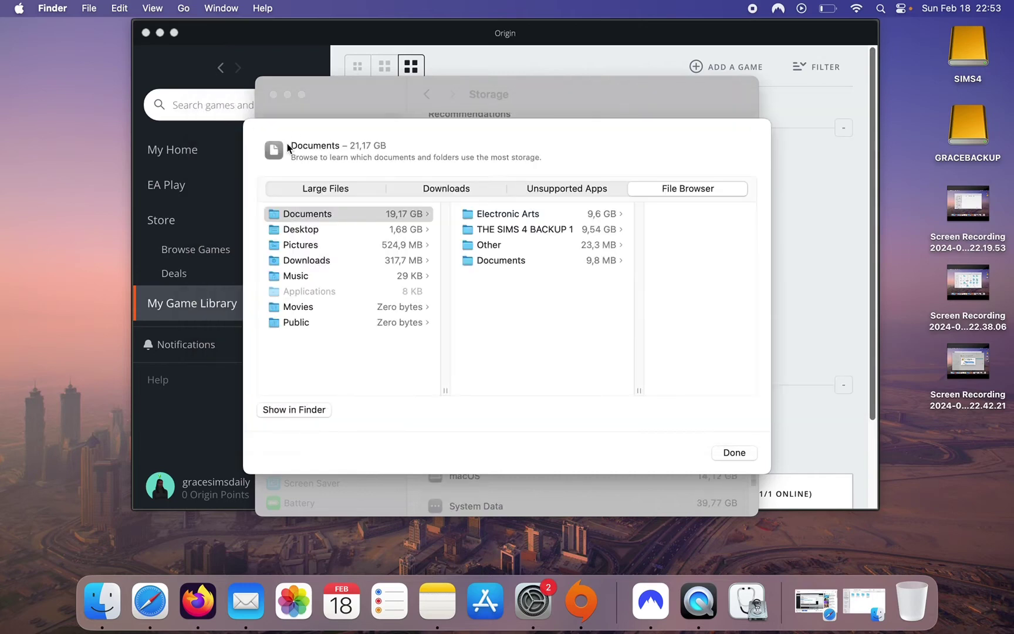
click(740, 453)
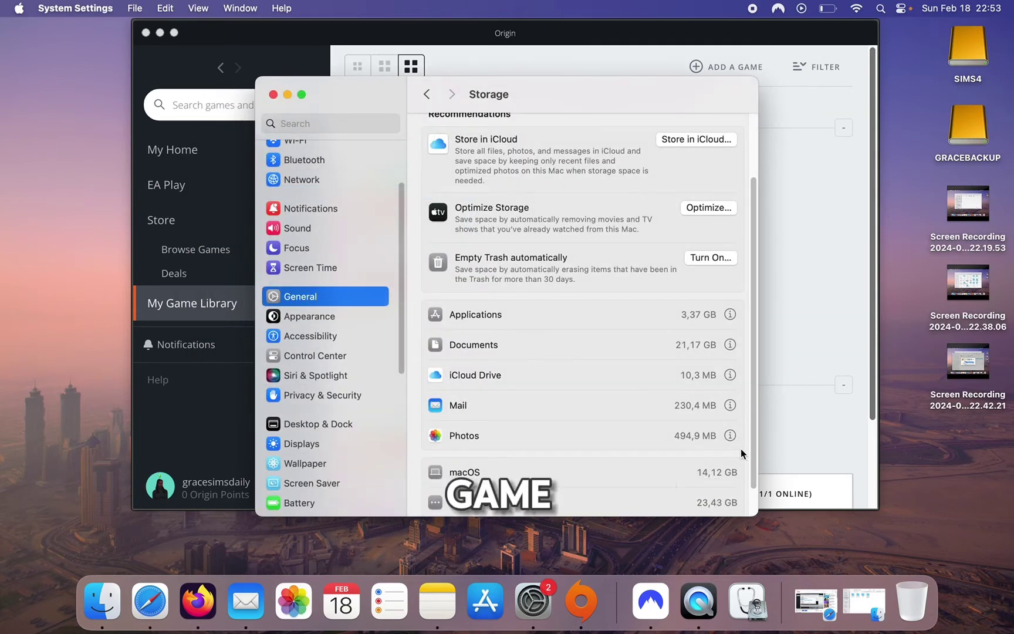
- Close System Settings and quit Origin from its Dock menu
click(274, 95)
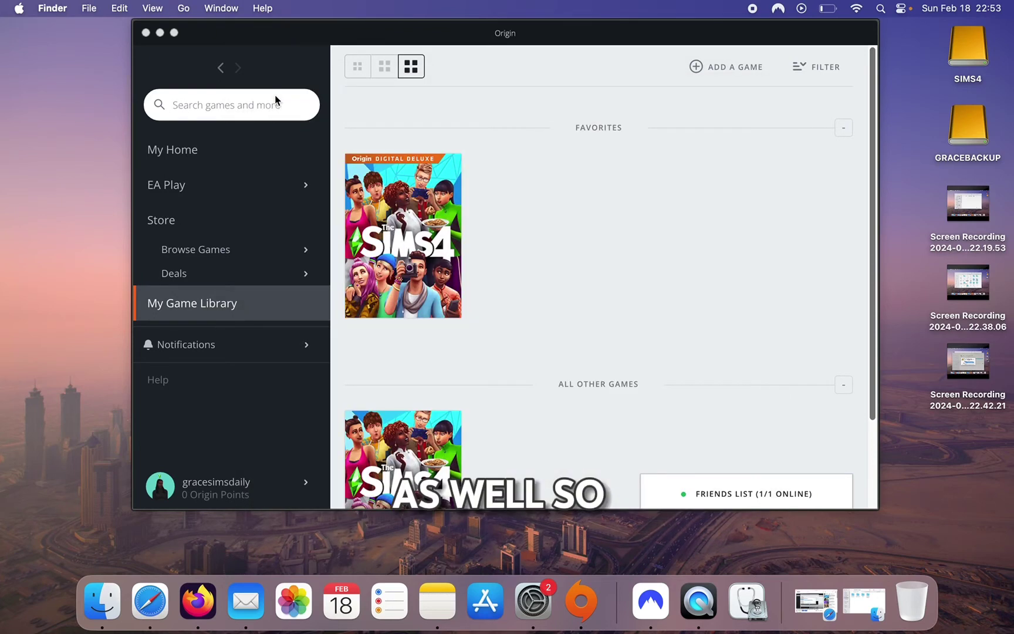
right_click(589, 603)
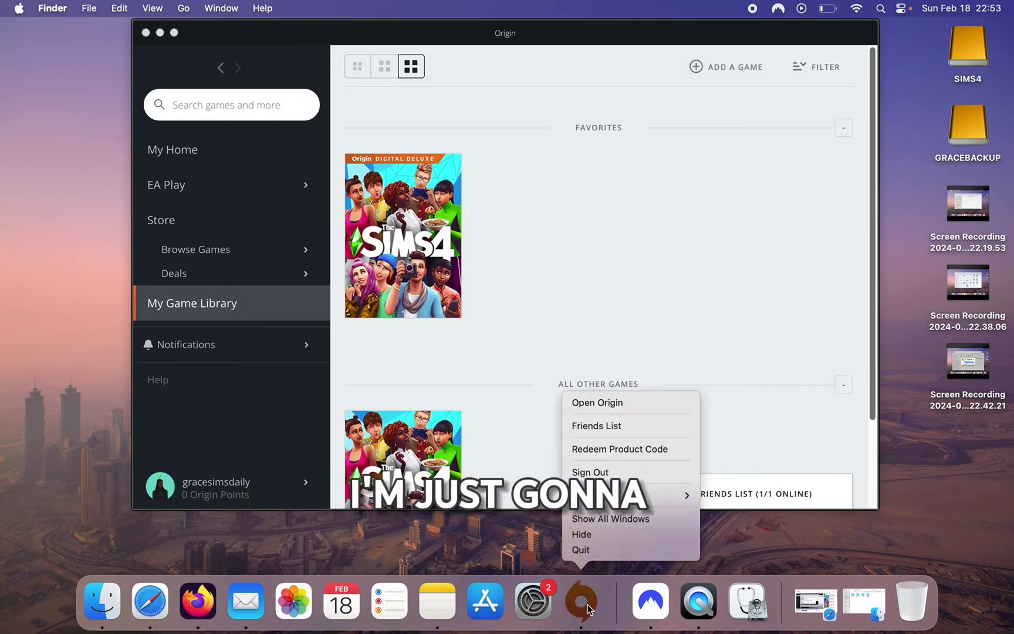
click(585, 551)
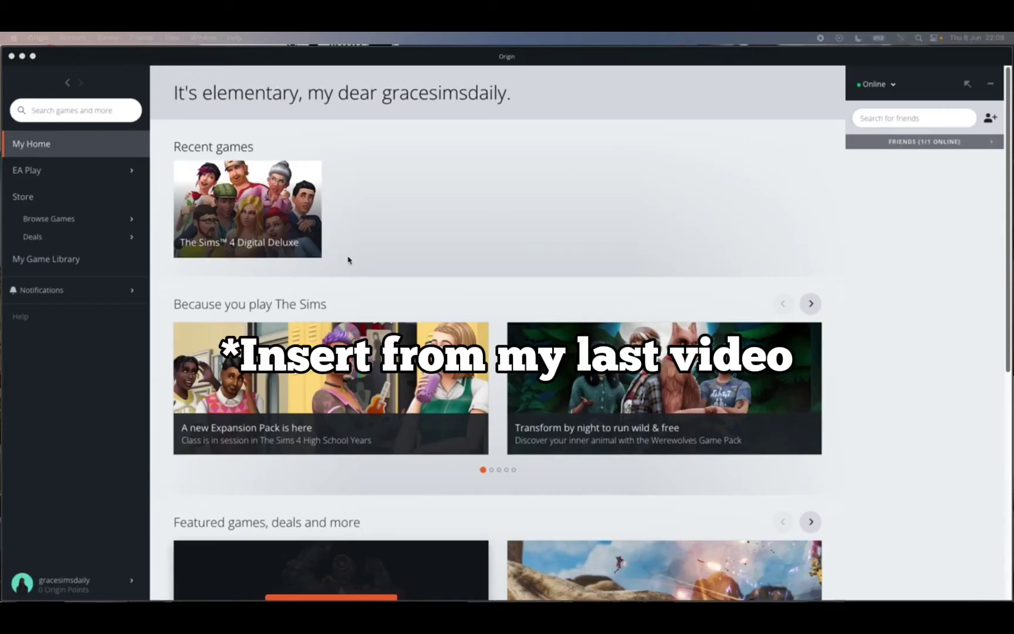
- Reopen Origin settings and check the Installs & Saves game library location is /Volumes/sims4
click(132, 581)
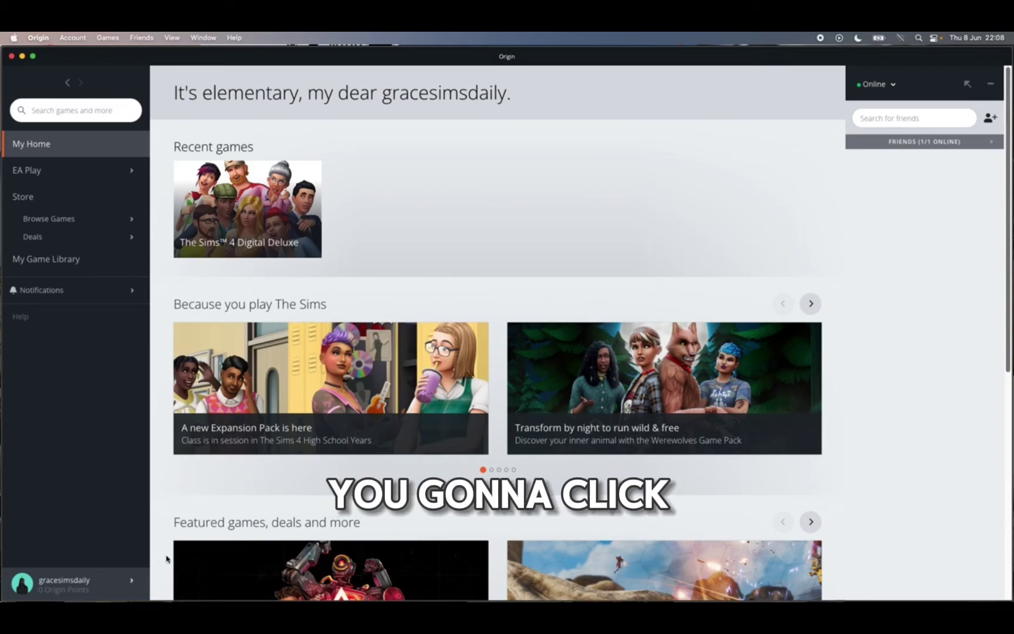
click(131, 580)
click(187, 544)
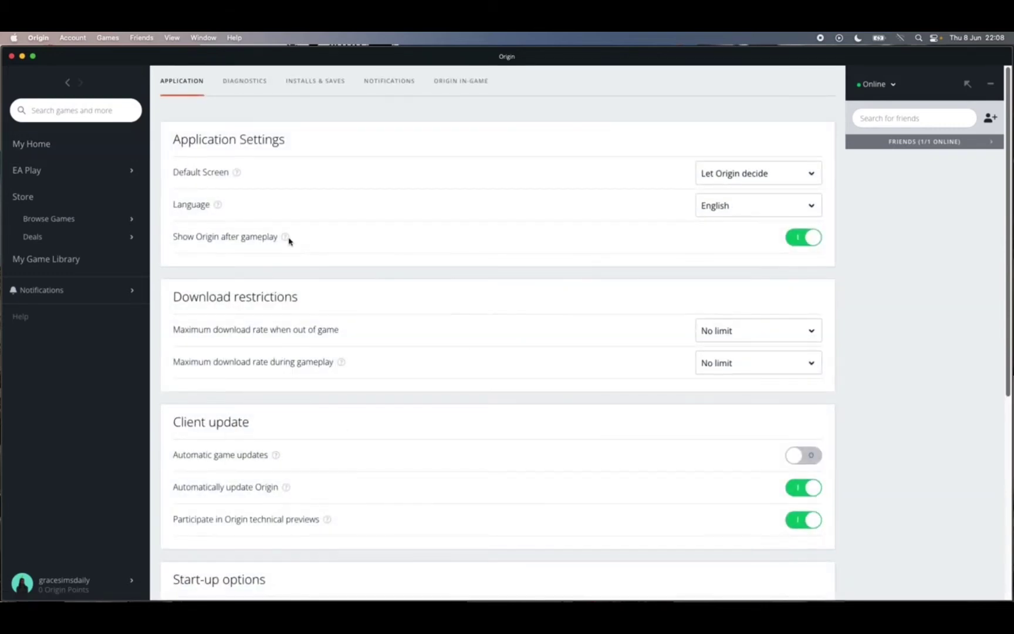
click(306, 86)
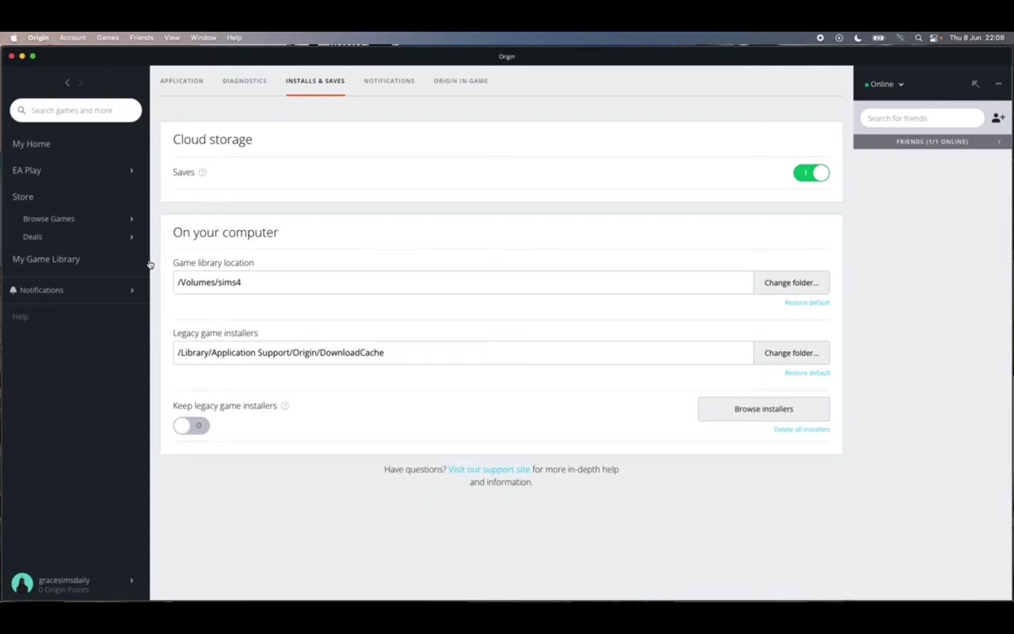
drag(200, 264, 274, 261)
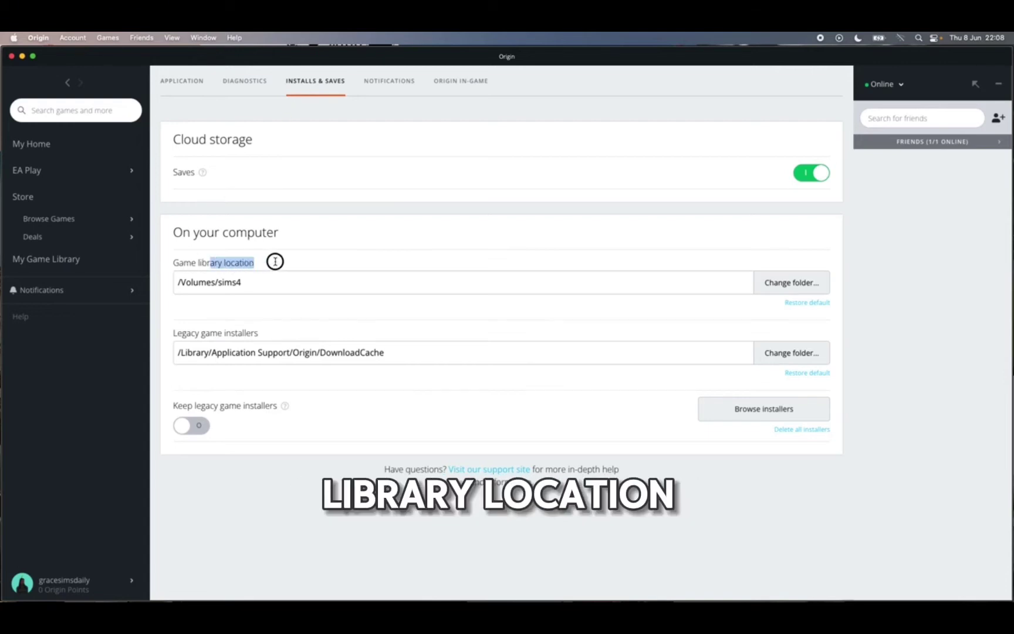
click(283, 264)
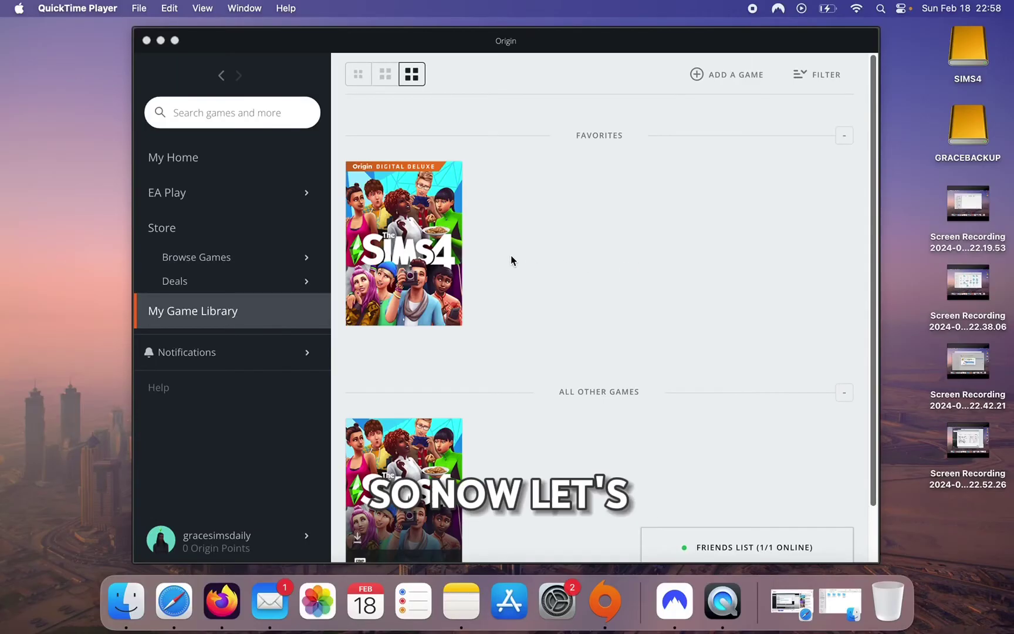
- Open The Sims 4 in the library, list its Expansion Packs, and start a download from City Living
click(460, 236)
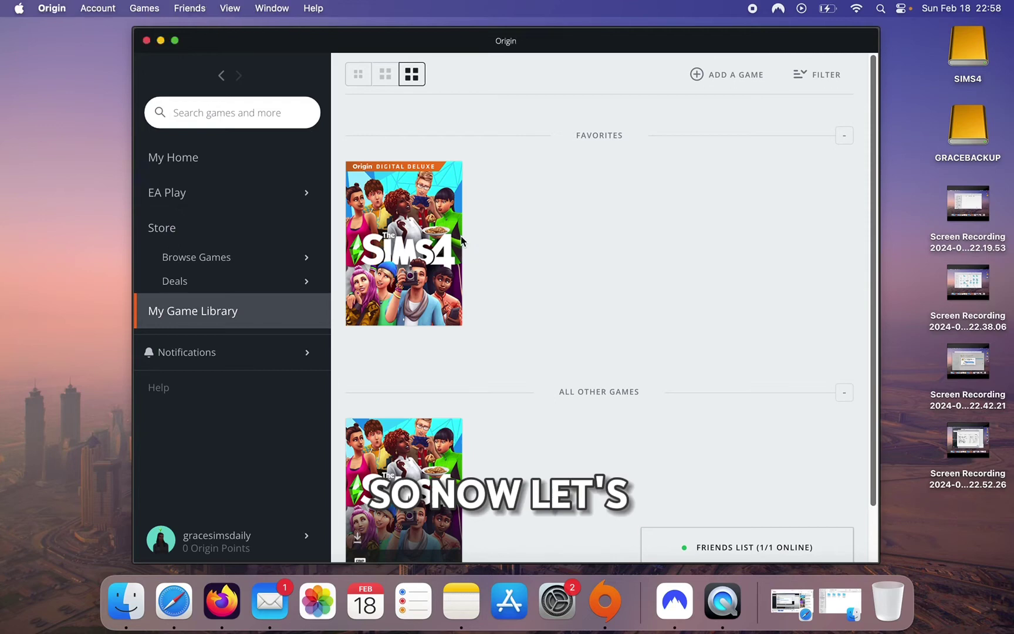
click(440, 237)
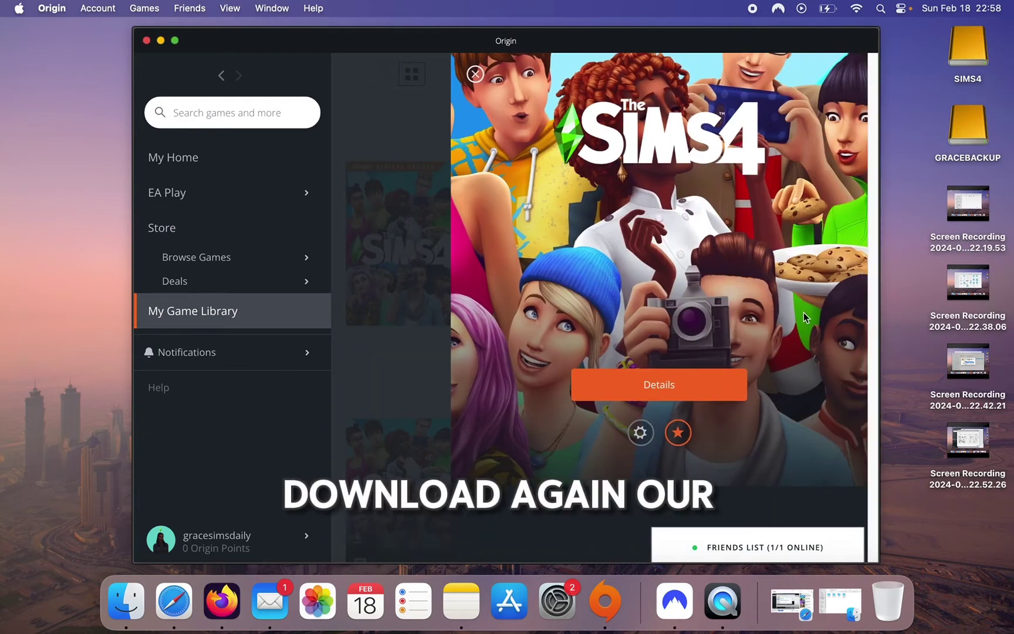
scroll(803, 317, down, 5)
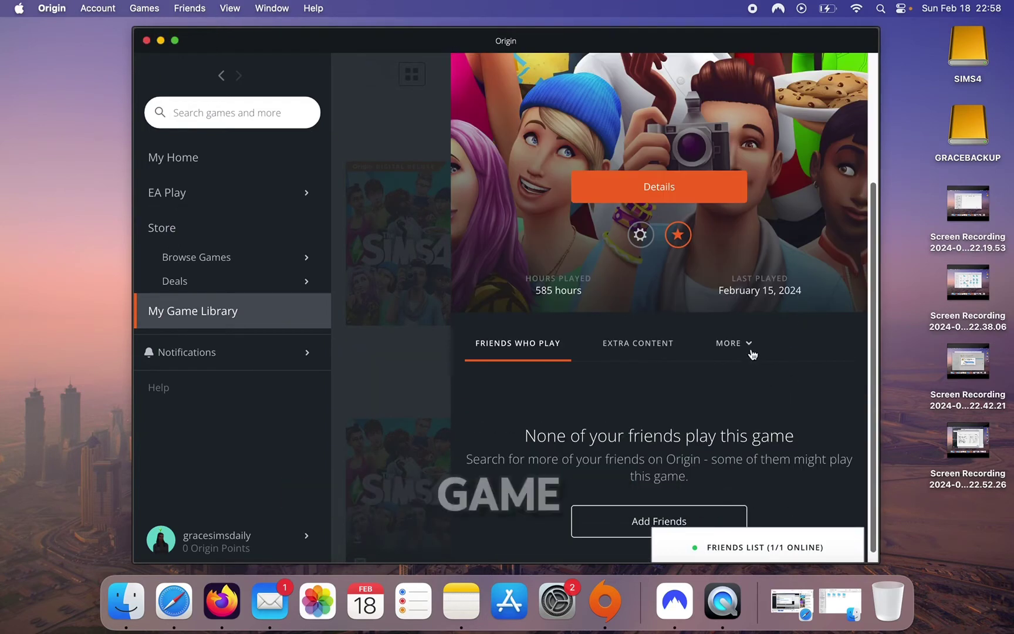
click(750, 347)
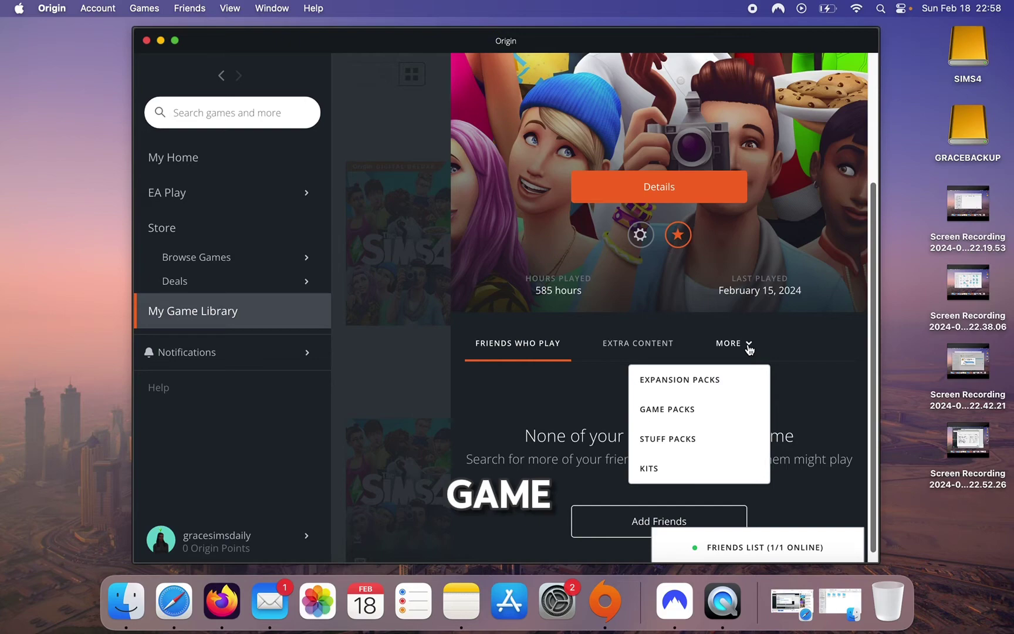
click(710, 380)
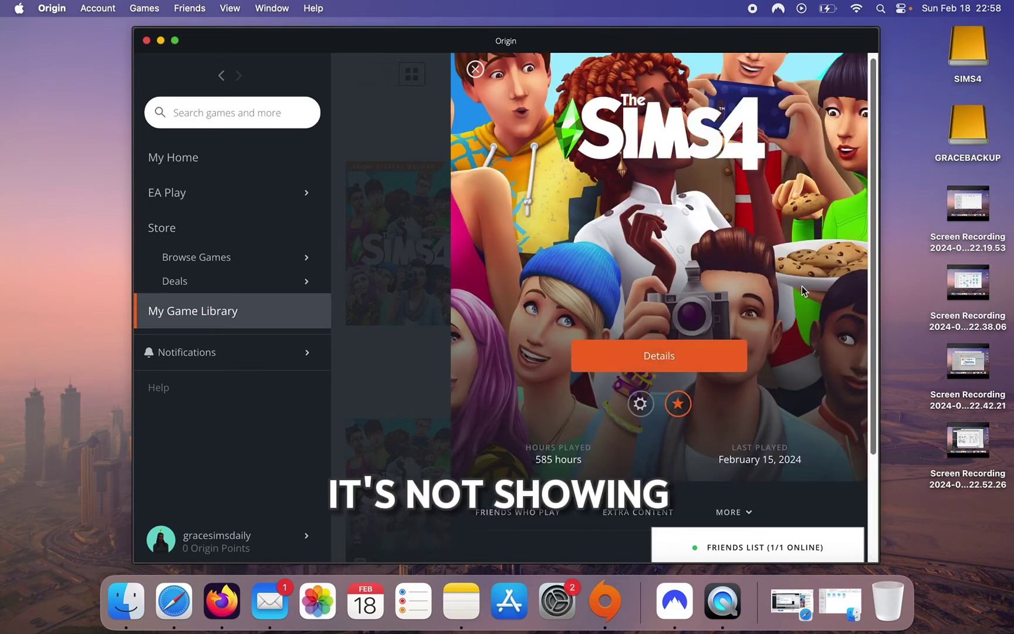
scroll(802, 290, down, 10)
scroll(804, 287, down, 6)
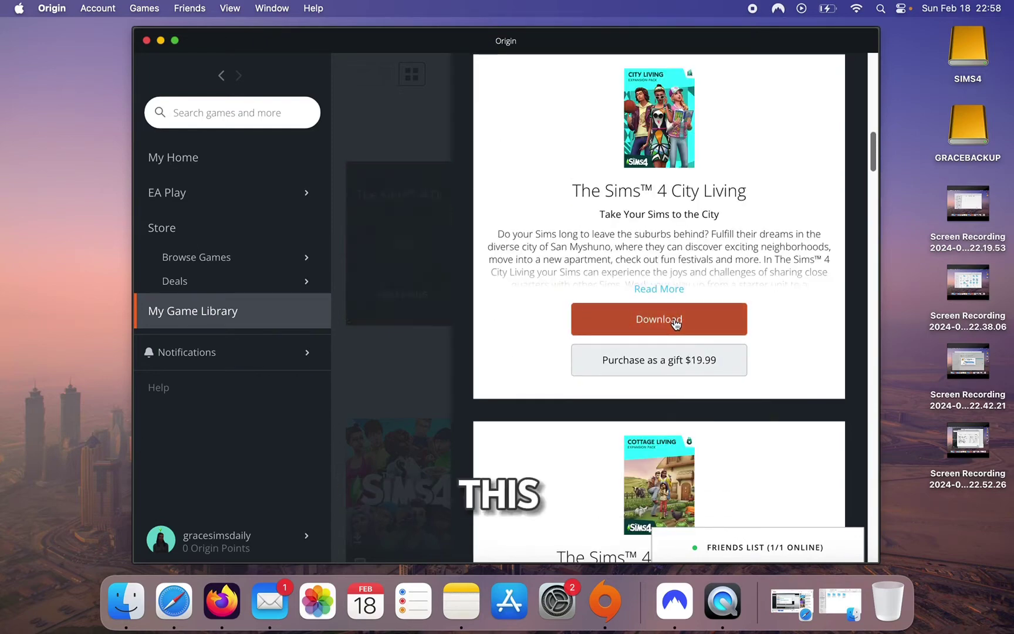
click(675, 324)
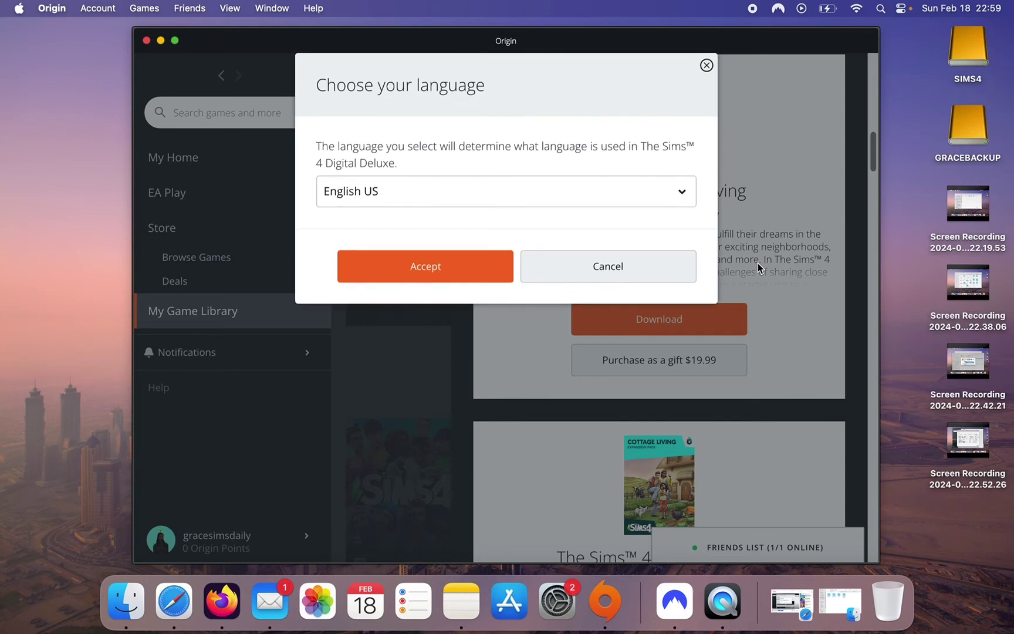
- Choose English US, keep all extra content, accept the licenses, and begin downloading to /Volumes/SIMS4
click(458, 265)
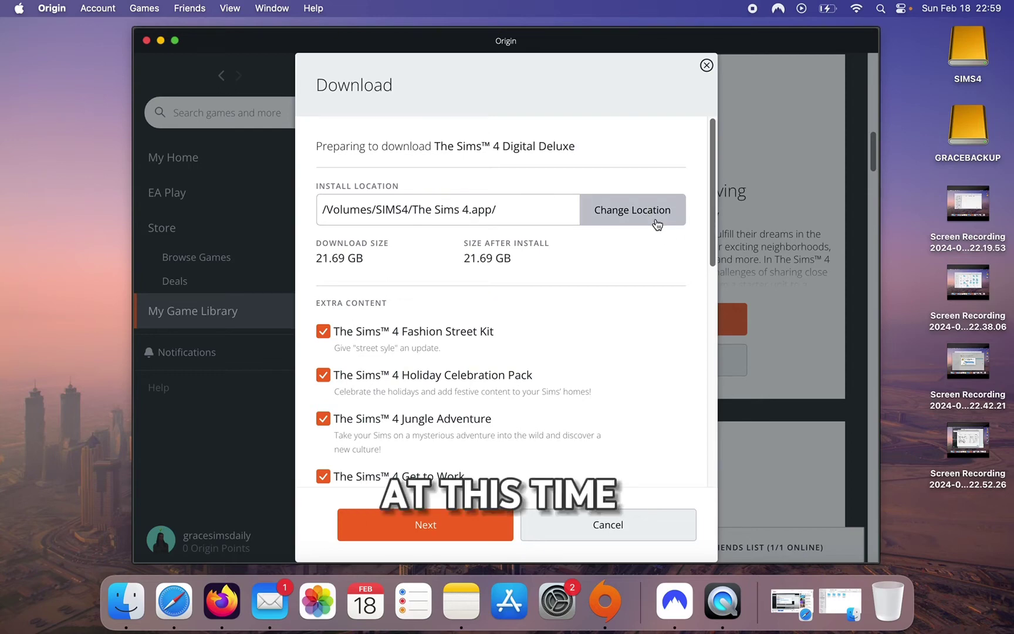
scroll(599, 278, down, 6)
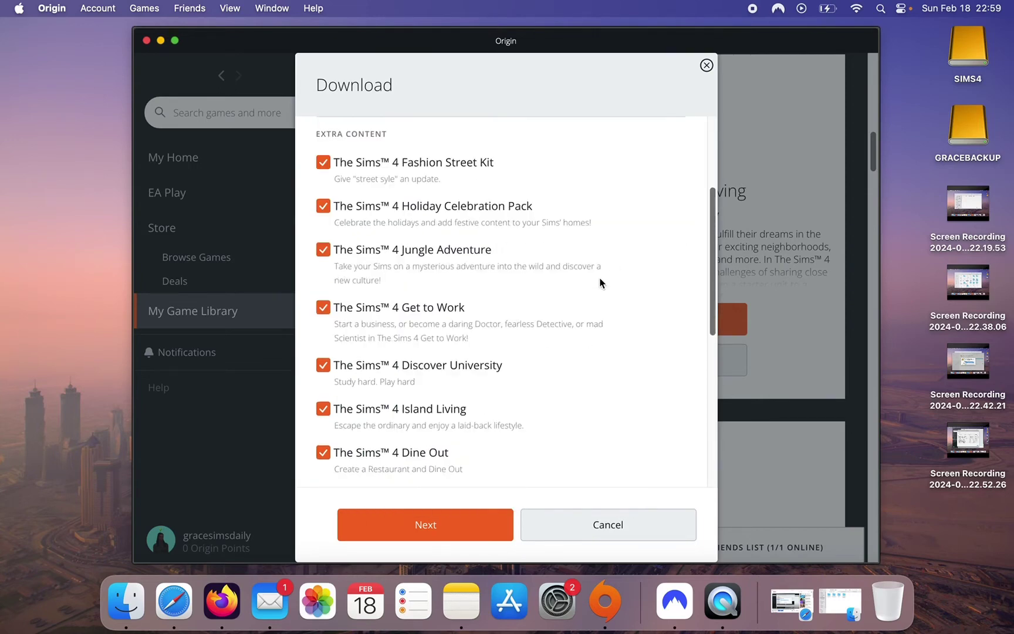
scroll(599, 278, down, 3)
click(423, 524)
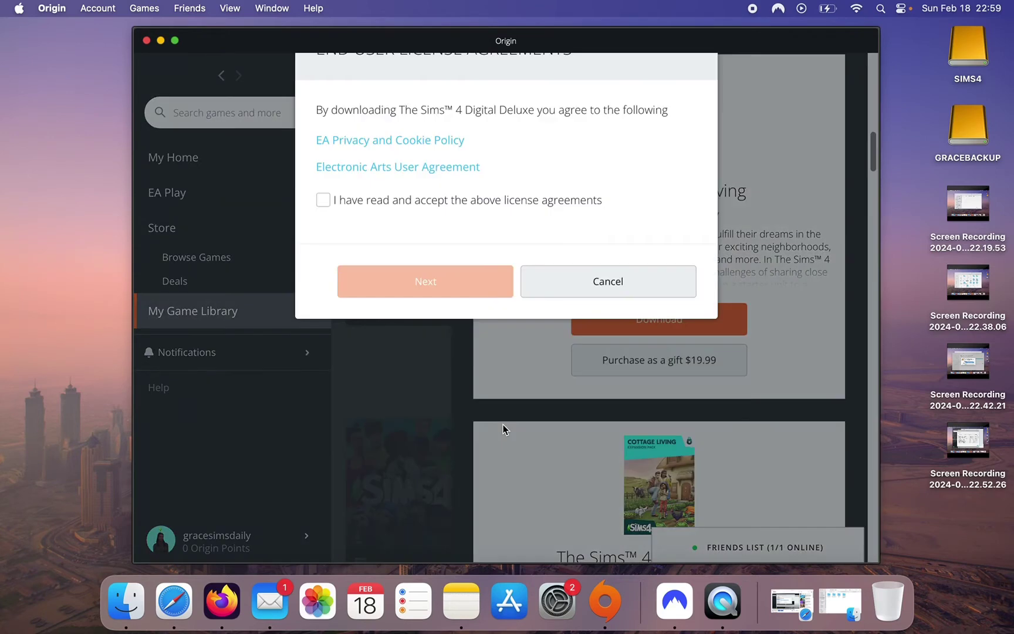
click(422, 247)
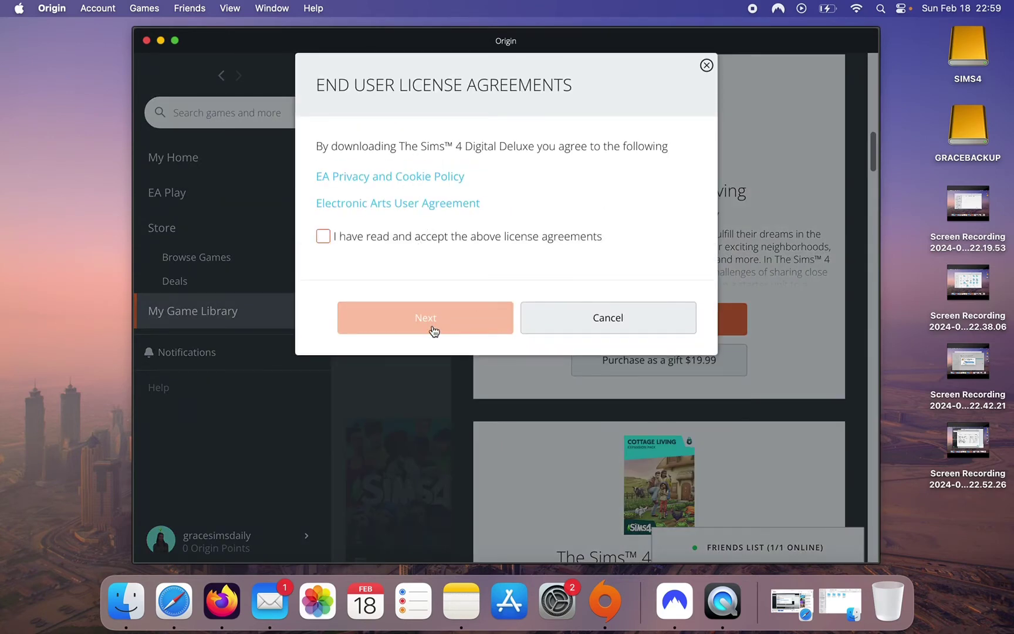
click(403, 324)
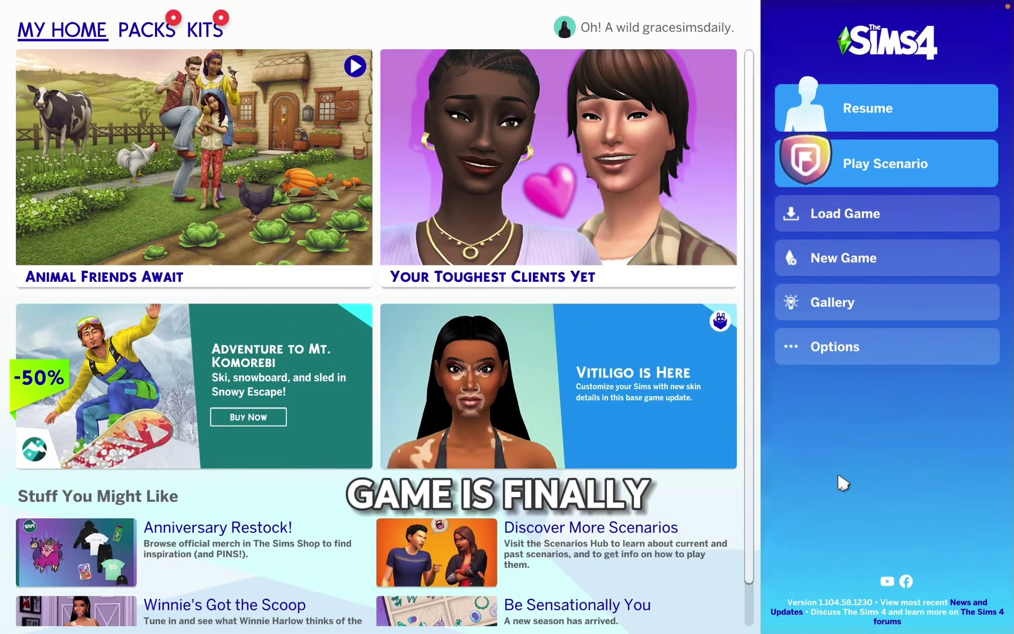
- Open Game Options > Other and scroll the Mods list of installed pose packs
click(808, 363)
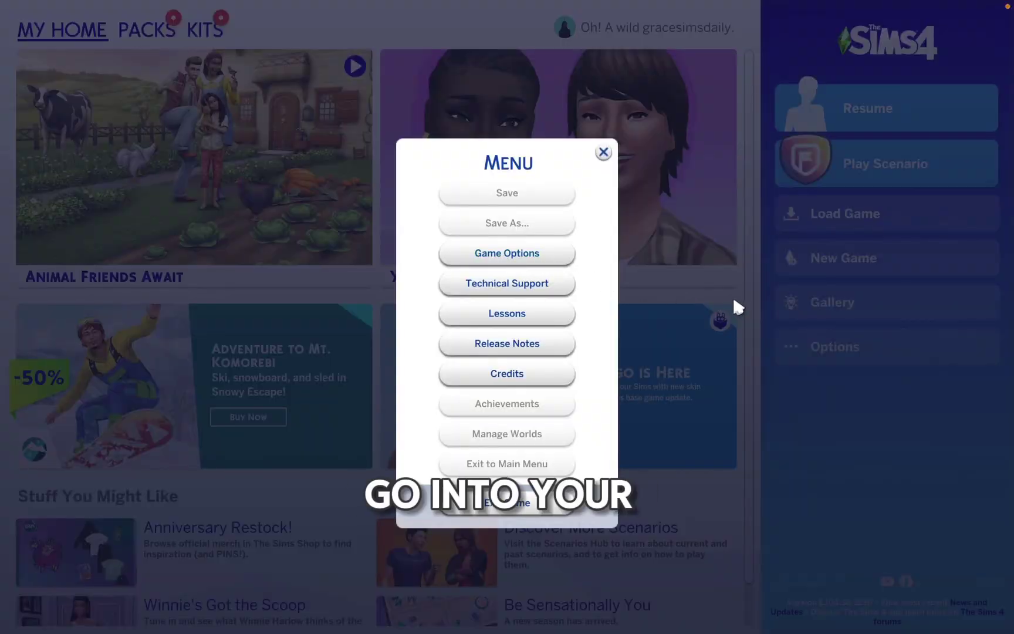
click(521, 261)
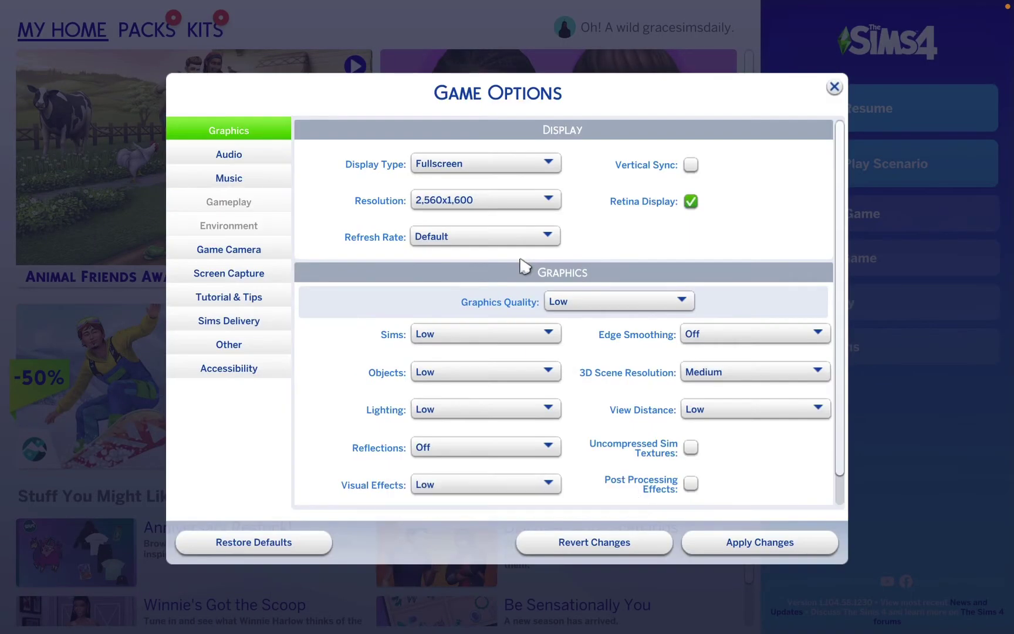
click(230, 346)
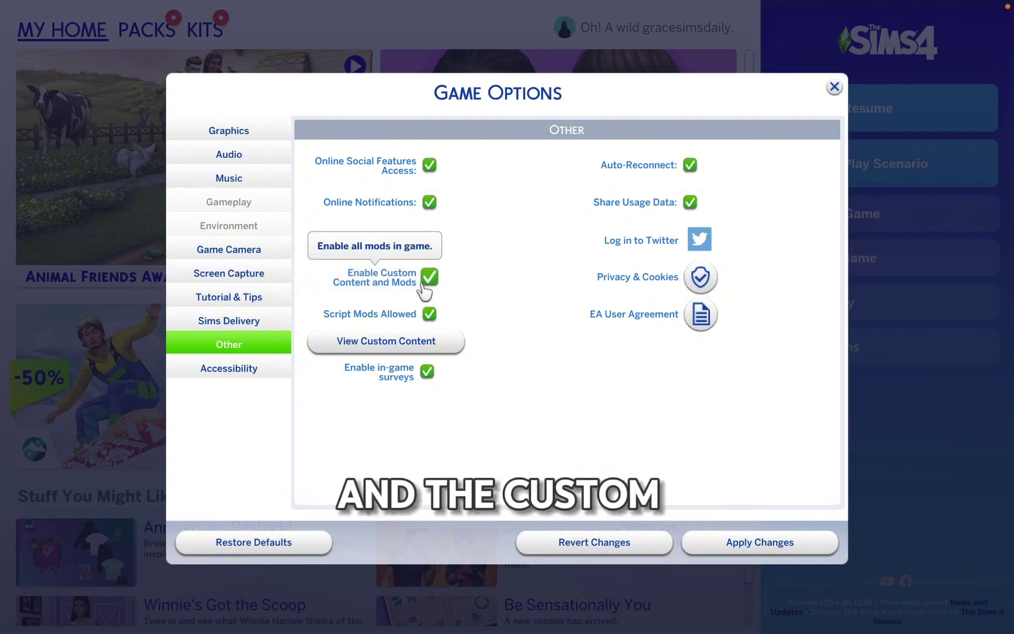
click(432, 347)
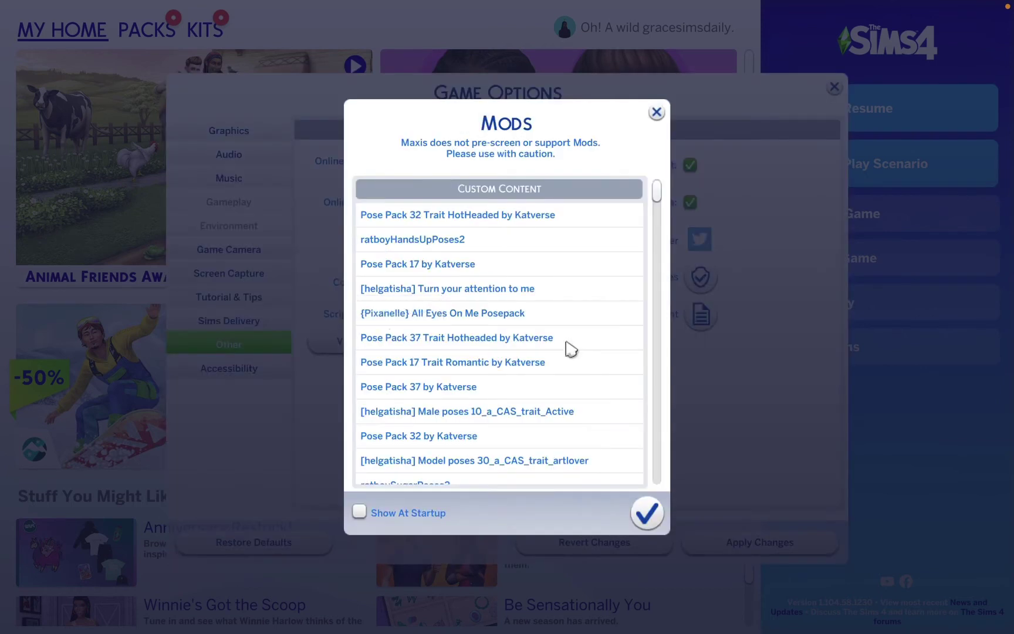
scroll(587, 328, down, 2)
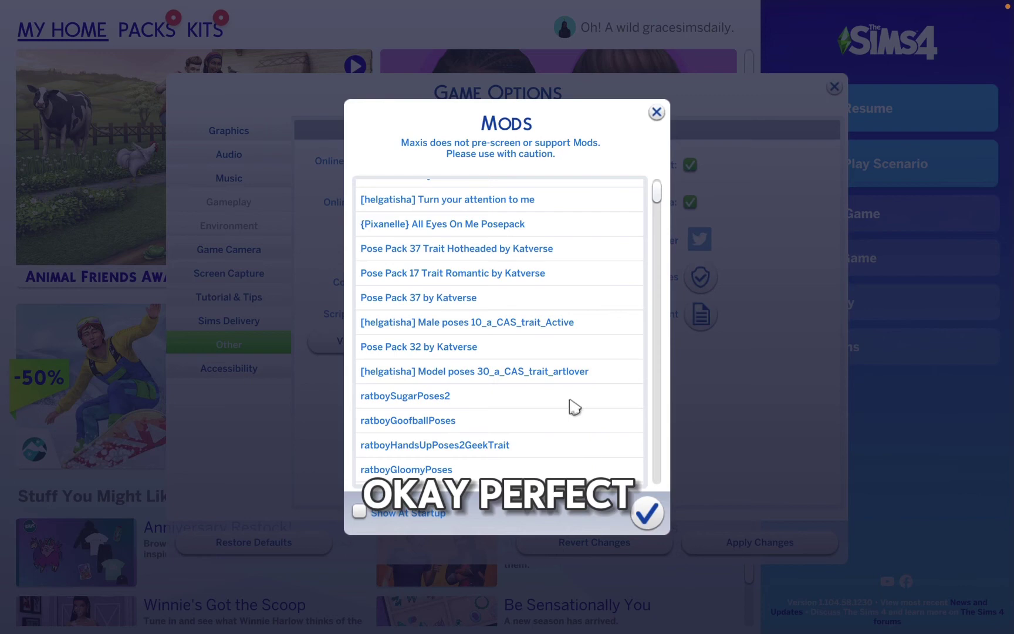